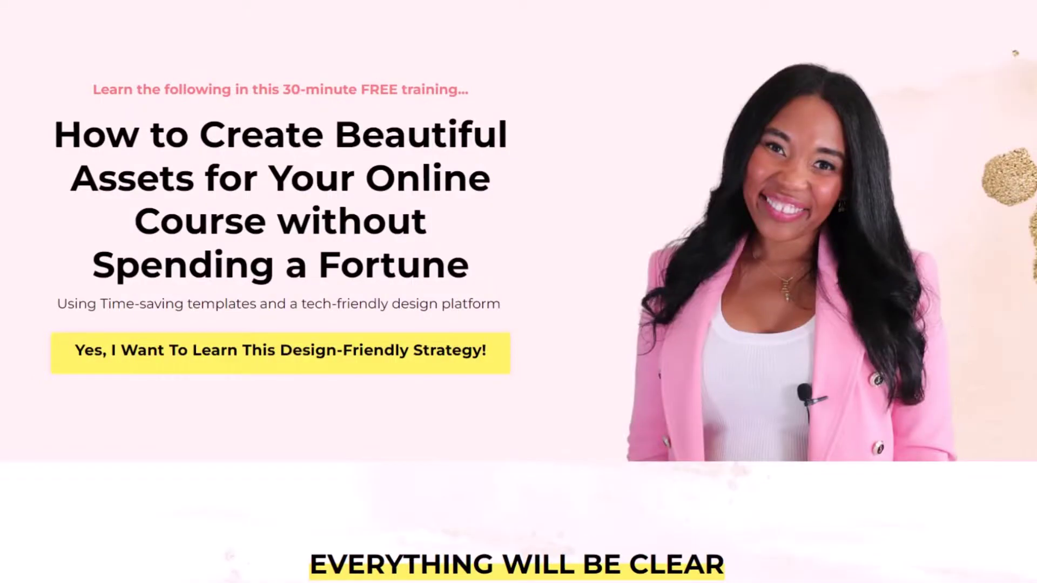
Step: Look through the Course Creator Pro workshop landing page and open its sign-up for the free design training
{"action": "scroll", "coordinate": [942, 237], "scroll_direction": "down", "scroll_amount": 5}
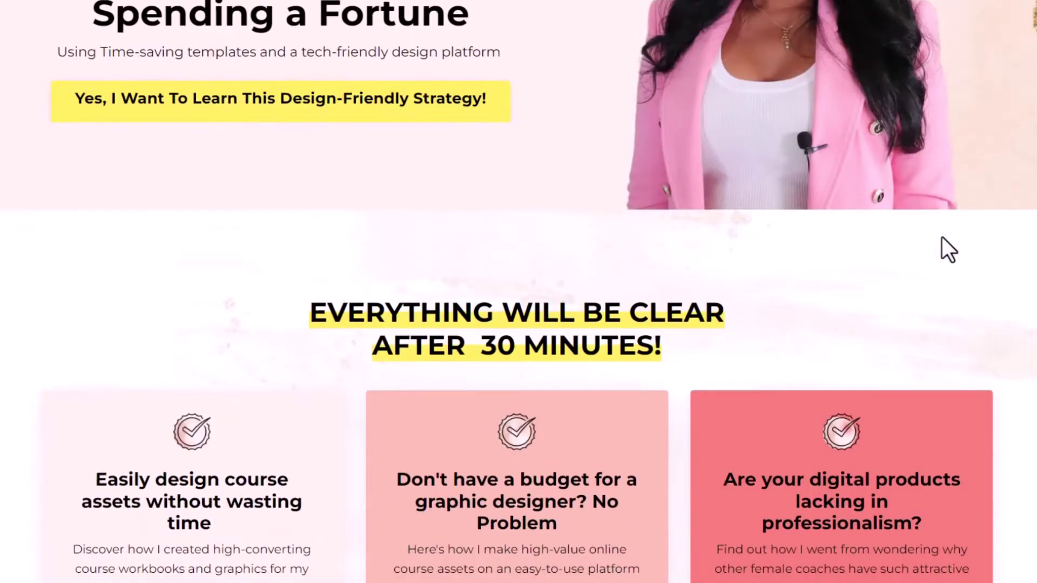
{"action": "scroll", "coordinate": [942, 238], "scroll_direction": "down", "scroll_amount": 8}
{"action": "scroll", "coordinate": [941, 238], "scroll_direction": "down", "scroll_amount": 3}
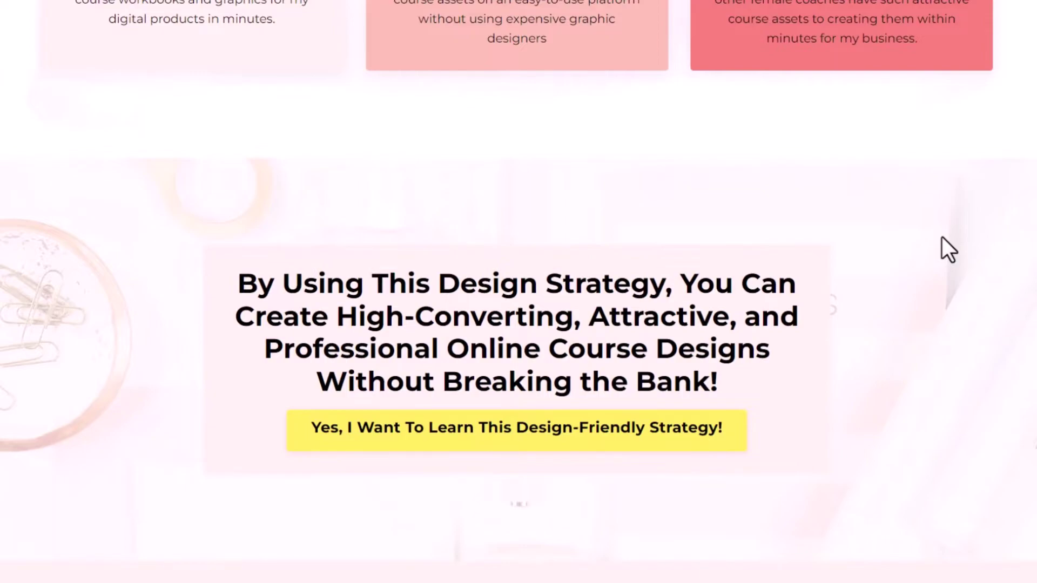
{"action": "scroll", "coordinate": [942, 238], "scroll_direction": "up", "scroll_amount": 15}
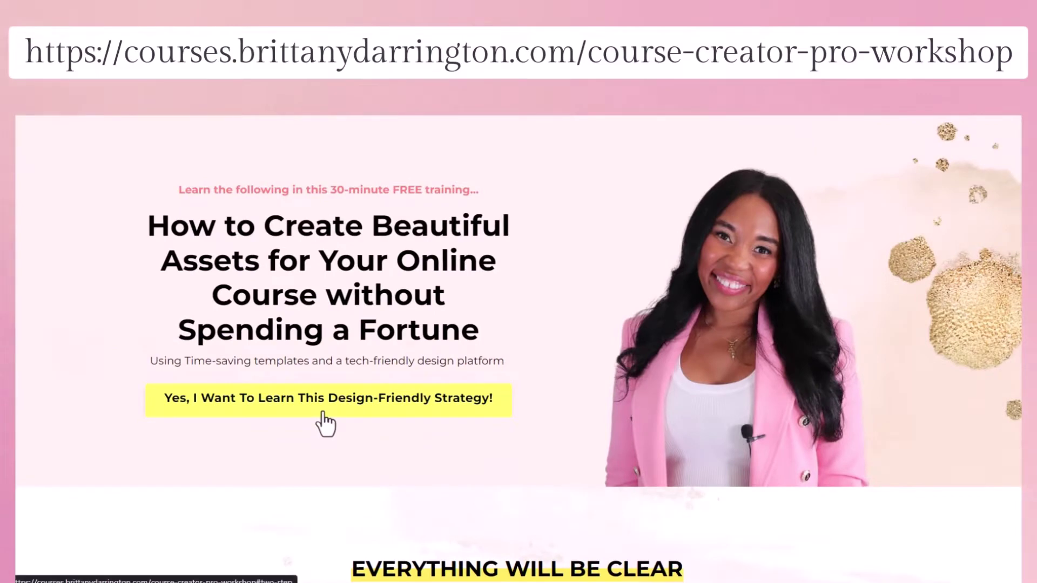
{"action": "left_click", "coordinate": [326, 418]}
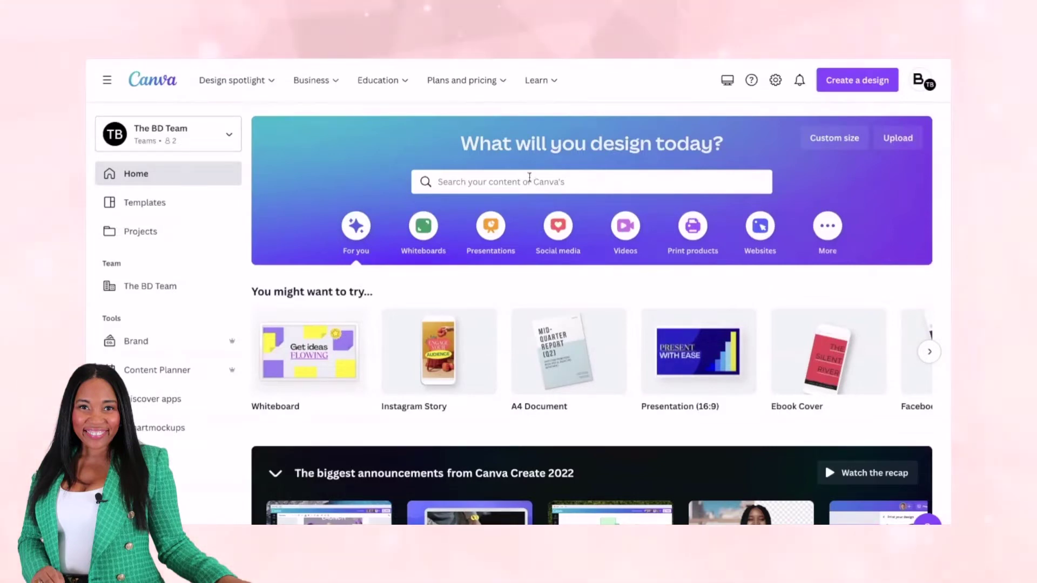
{"action": "left_click", "coordinate": [529, 178]}
{"action": "type", "text": "work"}
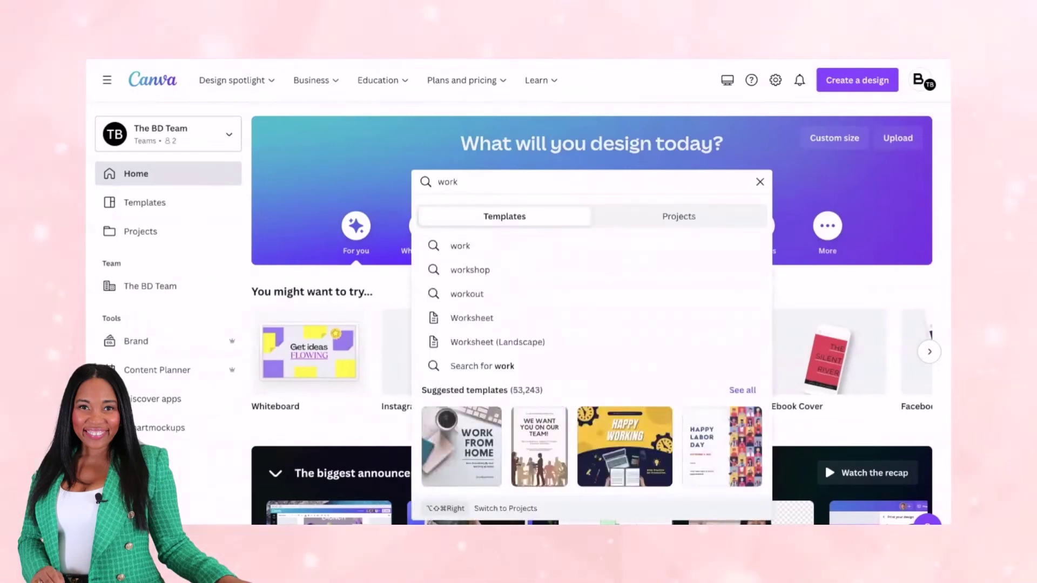
{"action": "key", "text": "BackSpace"}
{"action": "key", "text": "BackSpace"}
{"action": "key", "text": "BackSpace"}
{"action": "key", "text": "BackSpace"}
Step: Search the templates for "pricing guide" and open the Services & Pricing Guide template with the notebook and coffee cover
{"action": "type", "text": "pric"}
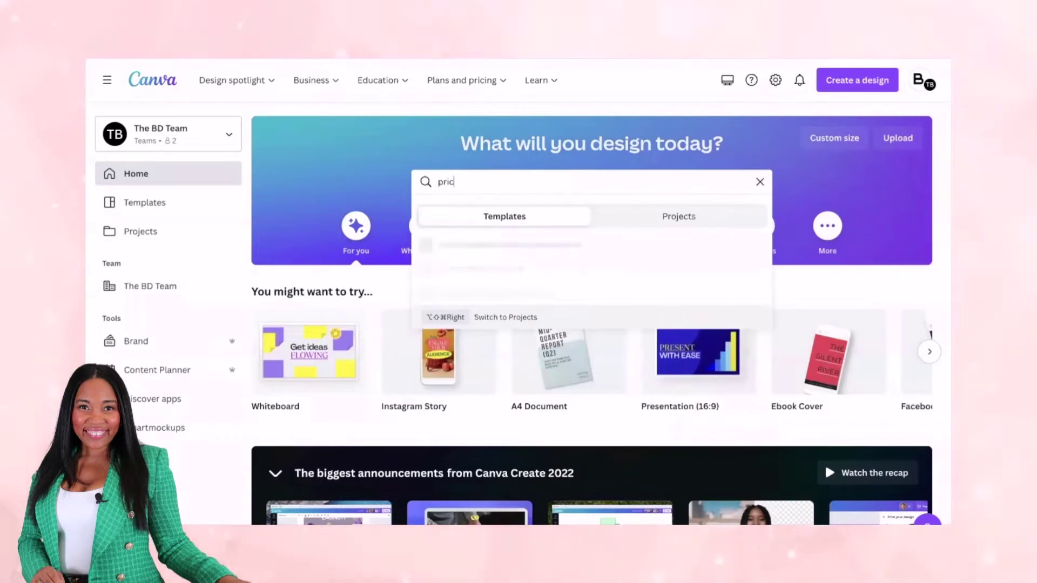
{"action": "type", "text": "ing guide"}
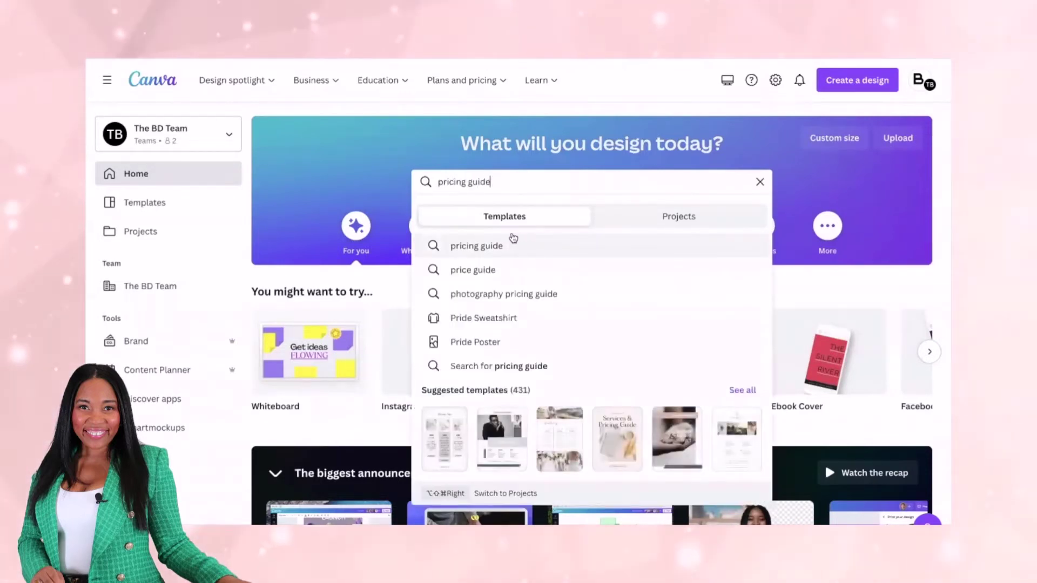
{"action": "left_click", "coordinate": [625, 449]}
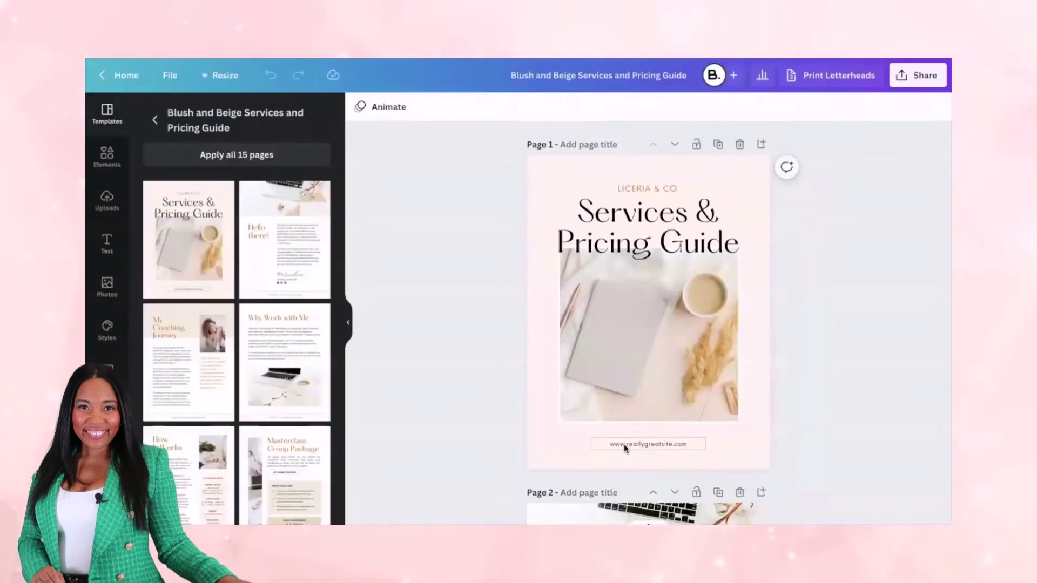
Step: Examine all 15 pages of the pricing guide, paying attention to the boxes and buttons that could carry links
{"action": "scroll", "coordinate": [623, 401], "scroll_direction": "down", "scroll_amount": 3}
{"action": "scroll", "coordinate": [628, 398], "scroll_direction": "down", "scroll_amount": 4}
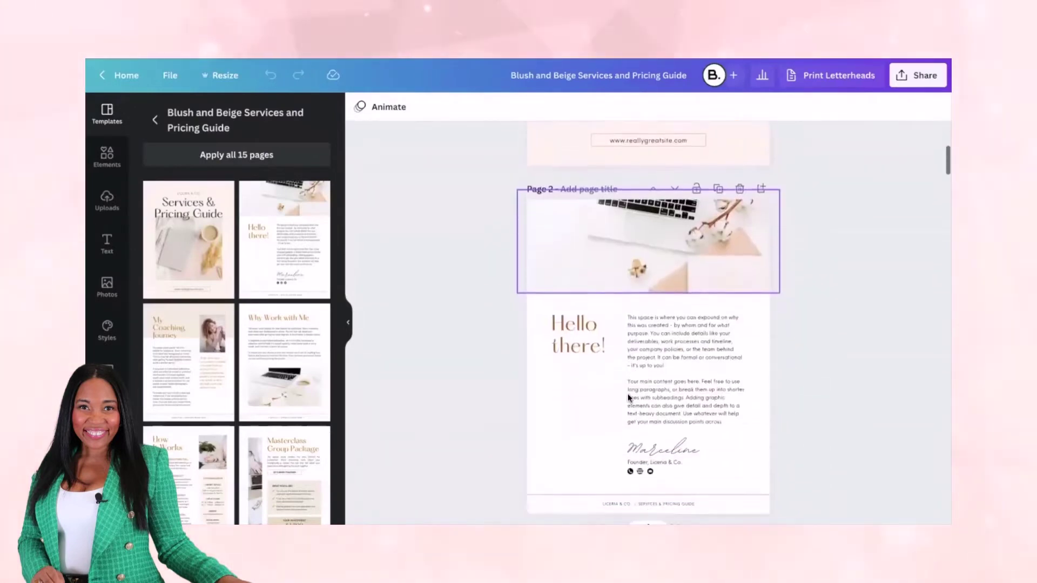
{"action": "scroll", "coordinate": [632, 389], "scroll_direction": "up", "scroll_amount": 3}
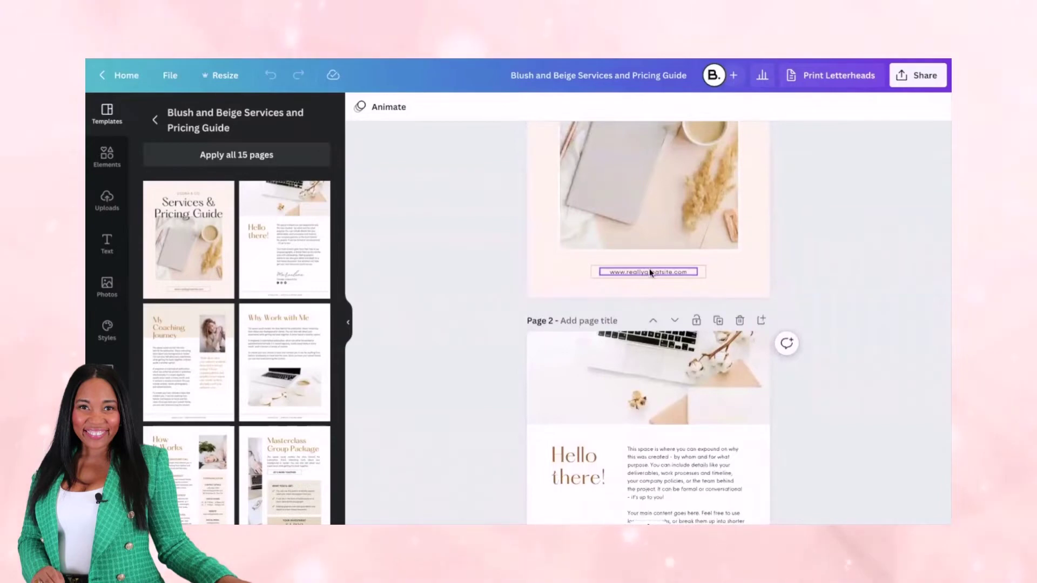
{"action": "scroll", "coordinate": [659, 432], "scroll_direction": "down", "scroll_amount": 12}
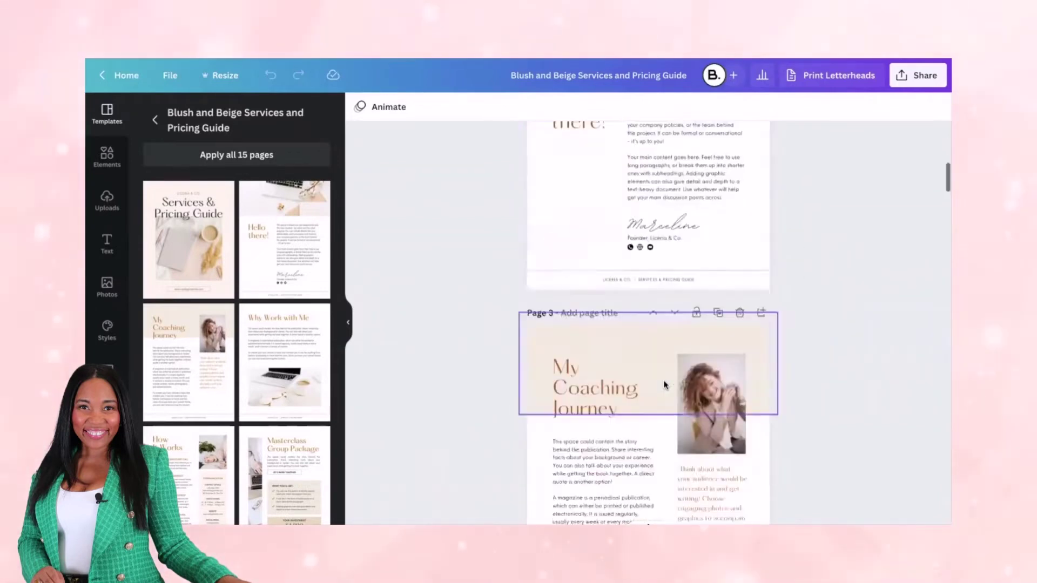
{"action": "scroll", "coordinate": [664, 384], "scroll_direction": "down", "scroll_amount": 12}
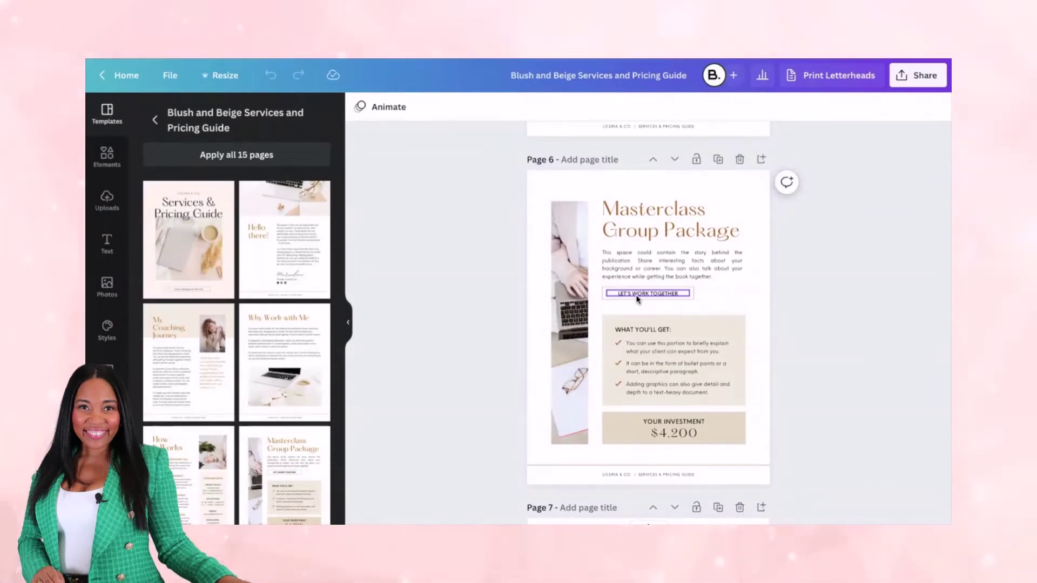
{"action": "scroll", "coordinate": [636, 298], "scroll_direction": "down", "scroll_amount": 5}
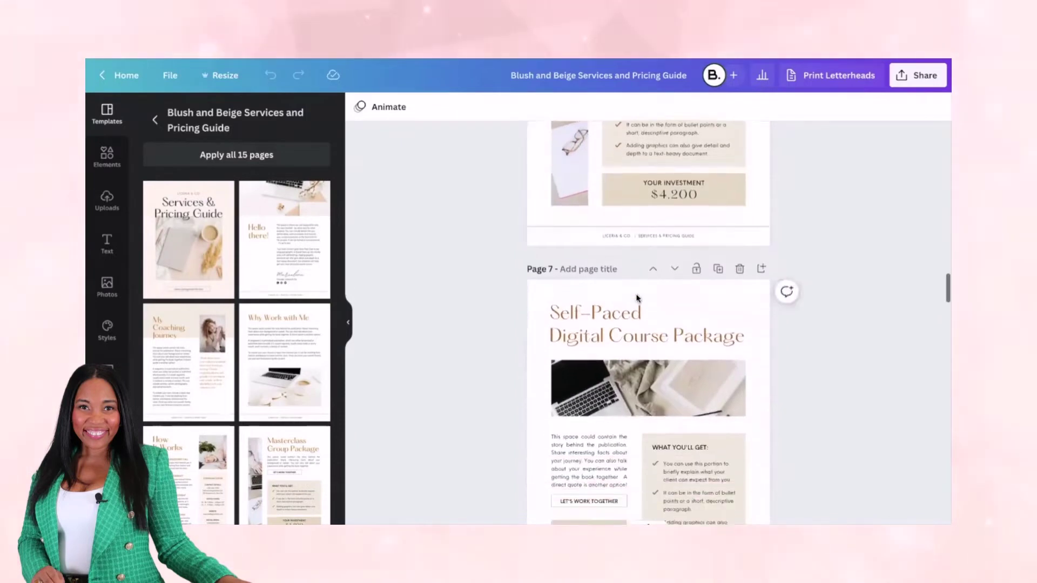
{"action": "scroll", "coordinate": [637, 298], "scroll_direction": "down", "scroll_amount": 6}
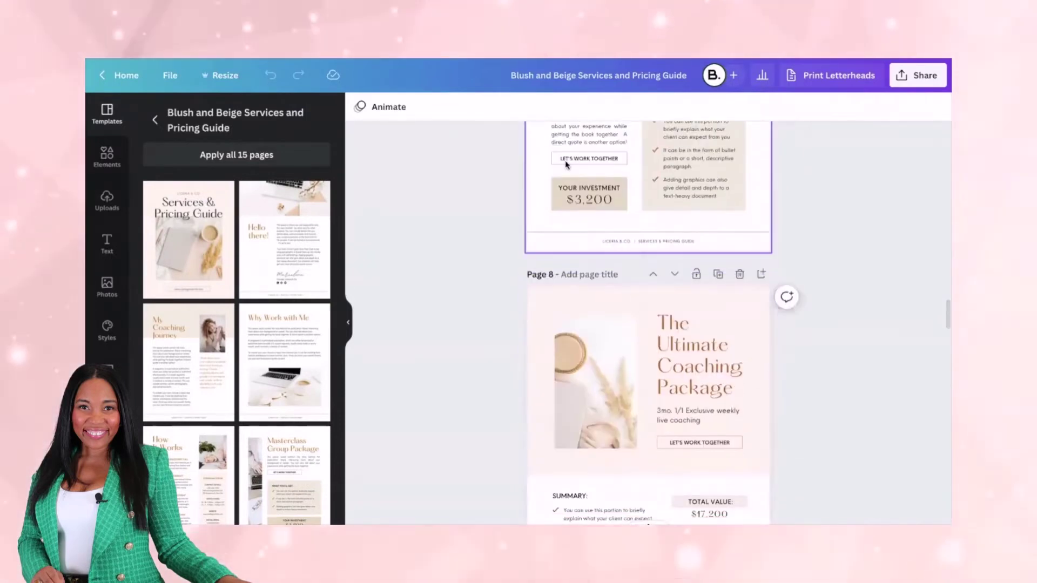
{"action": "scroll", "coordinate": [567, 238], "scroll_direction": "down", "scroll_amount": 3}
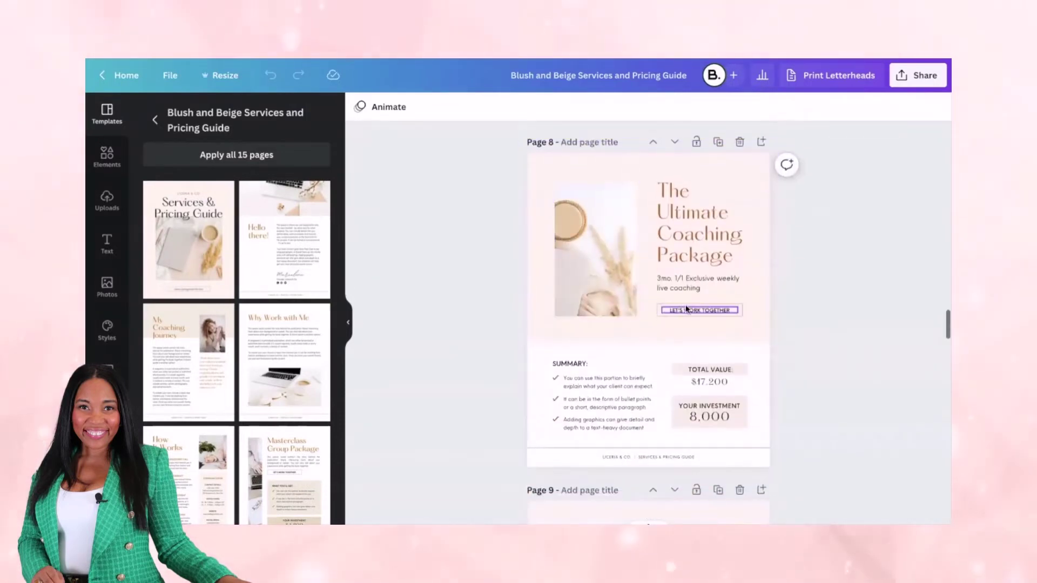
{"action": "scroll", "coordinate": [666, 325], "scroll_direction": "down", "scroll_amount": 5}
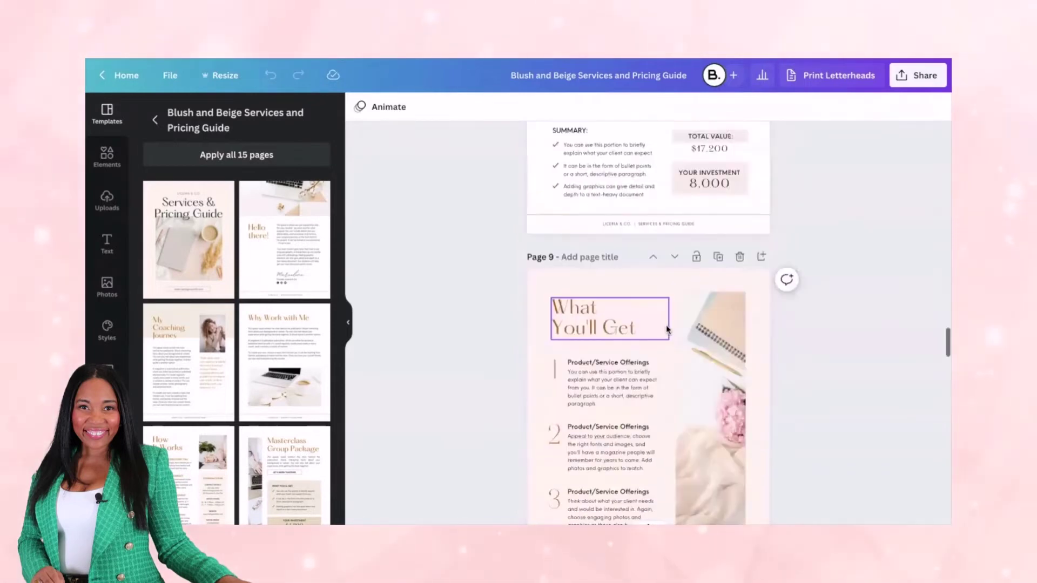
{"action": "scroll", "coordinate": [666, 325], "scroll_direction": "down", "scroll_amount": 20}
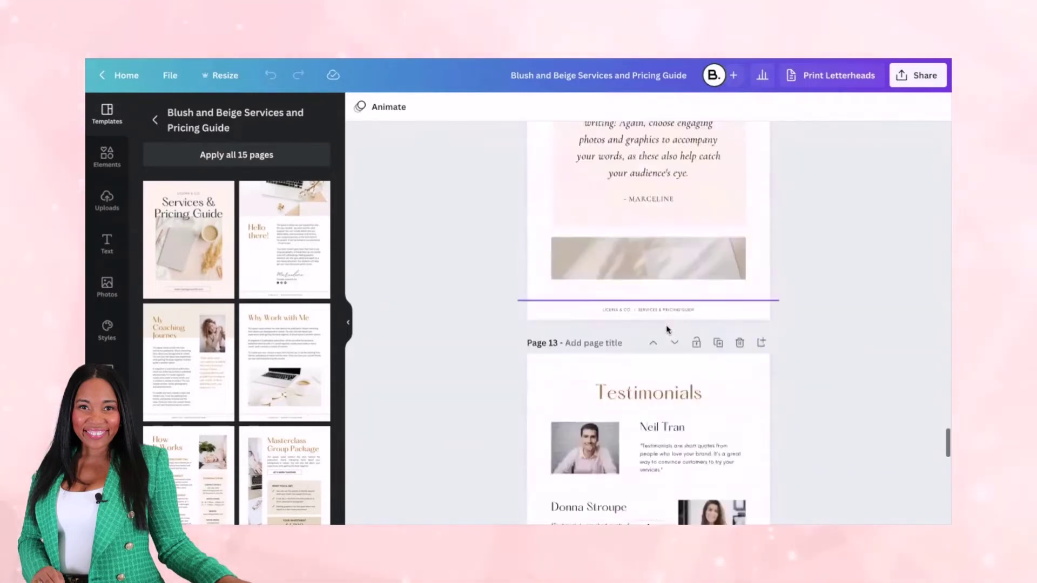
{"action": "scroll", "coordinate": [666, 328], "scroll_direction": "down", "scroll_amount": 15}
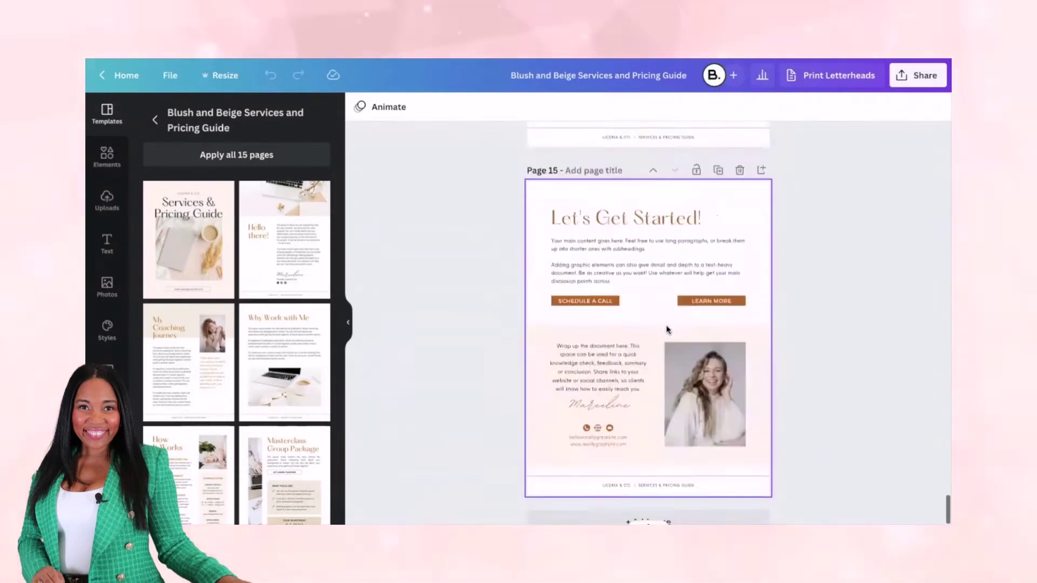
{"action": "scroll", "coordinate": [666, 327], "scroll_direction": "down", "scroll_amount": 2}
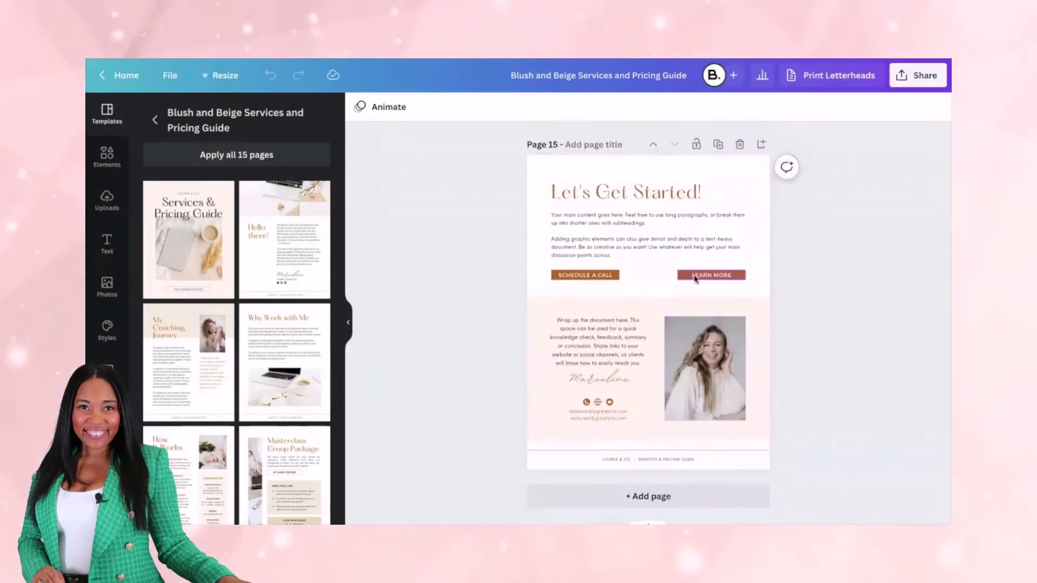
{"action": "scroll", "coordinate": [589, 275], "scroll_direction": "up", "scroll_amount": 20}
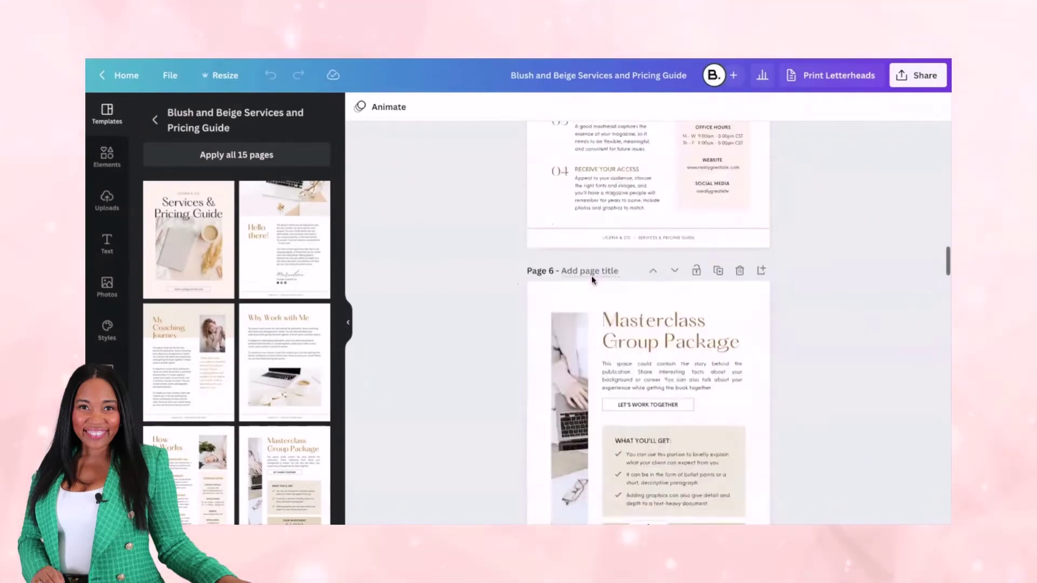
{"action": "scroll", "coordinate": [591, 276], "scroll_direction": "up", "scroll_amount": 20}
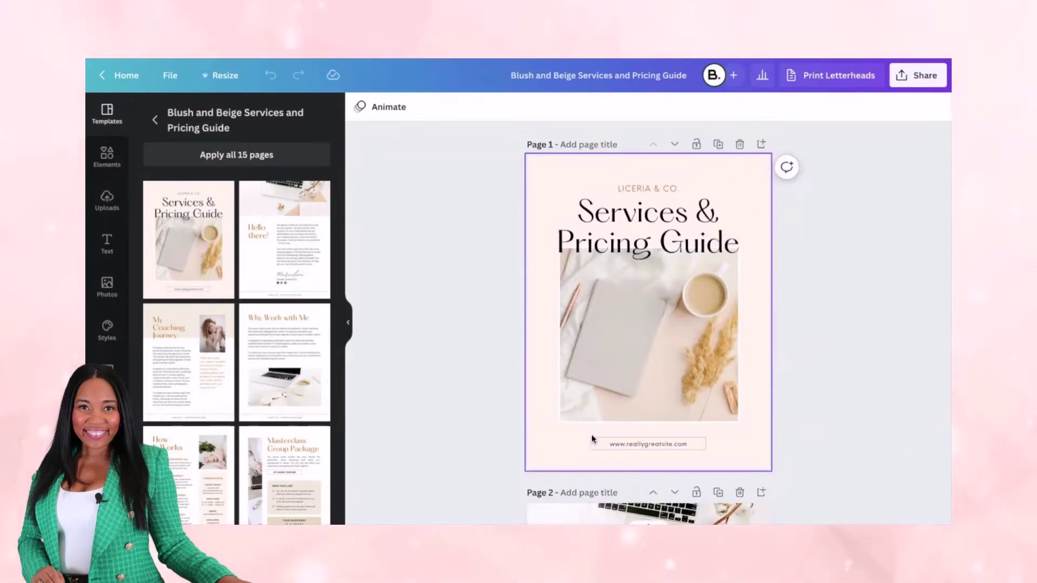
Step: Add a link to BrittanyDarrington.com on the box around the website address on page 1
{"action": "left_click", "coordinate": [596, 440]}
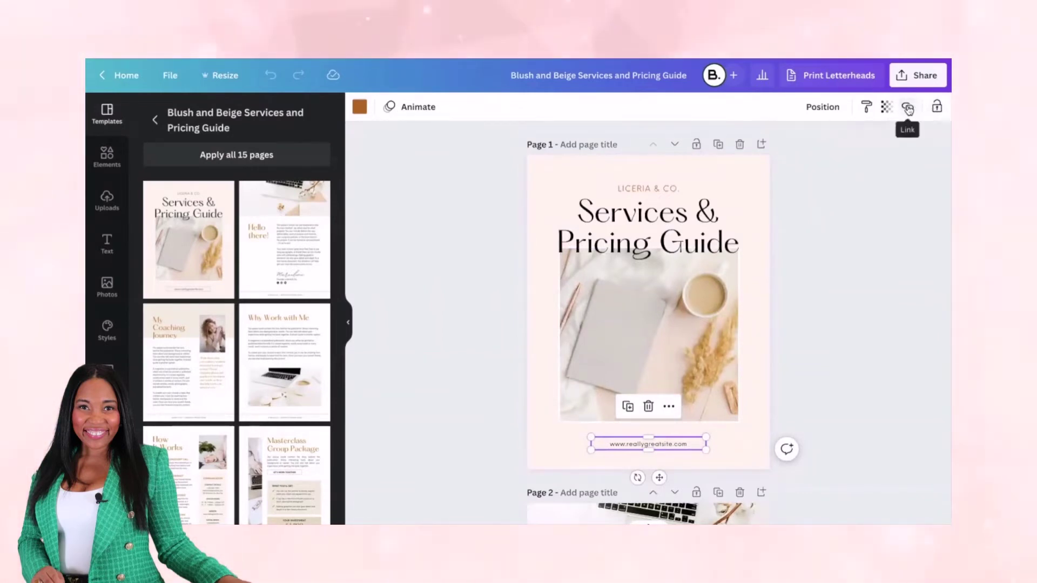
{"action": "left_click", "coordinate": [908, 108]}
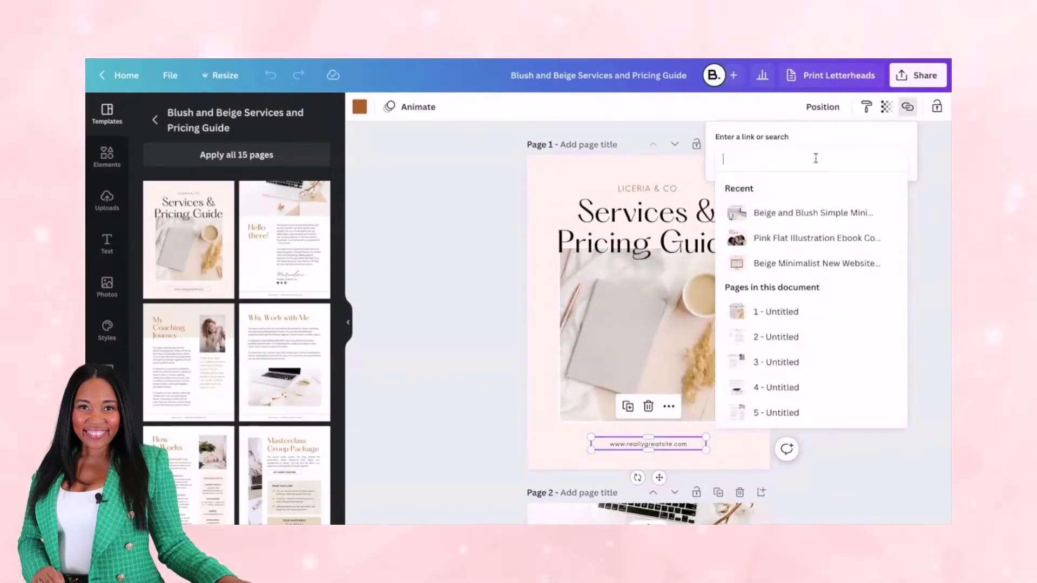
{"action": "type", "text": "Britta"}
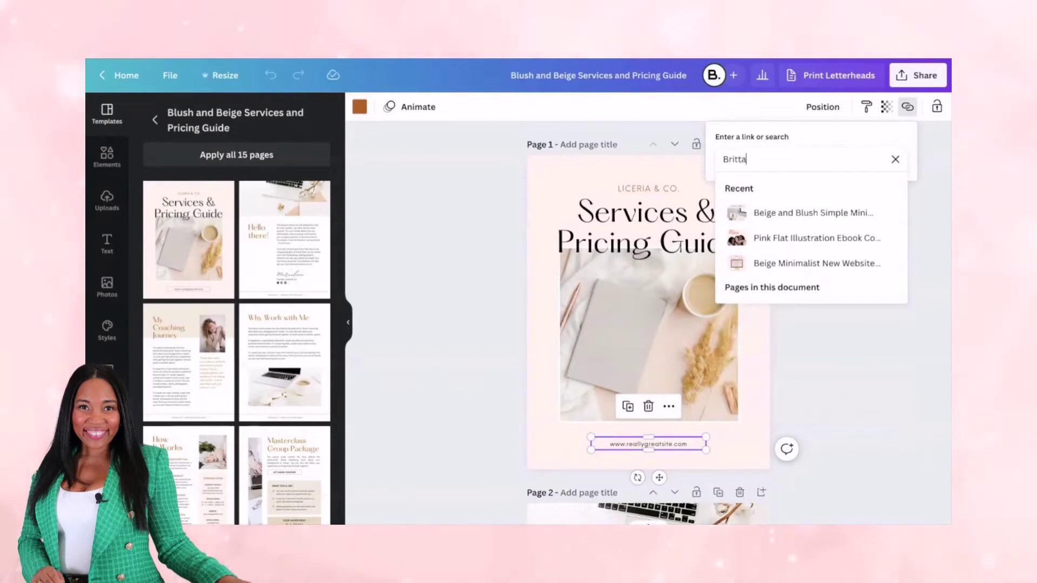
{"action": "type", "text": "nyDarrington.com"}
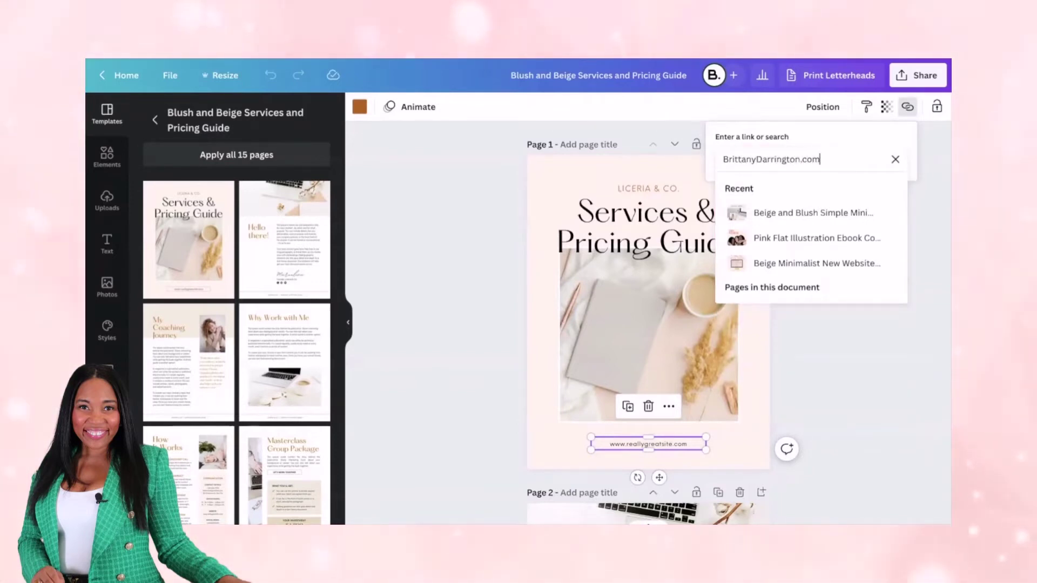
{"action": "key", "text": "Return"}
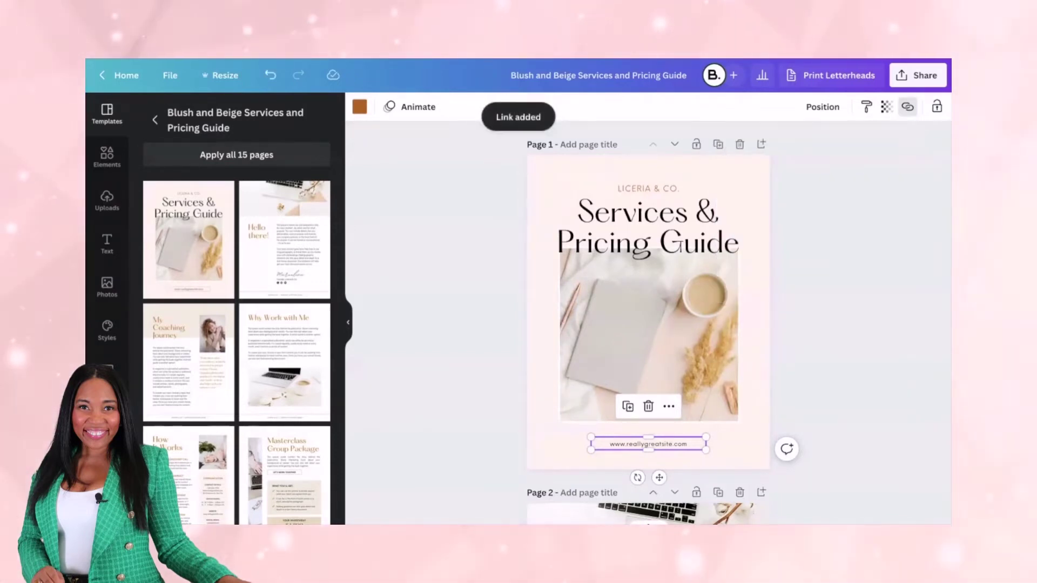
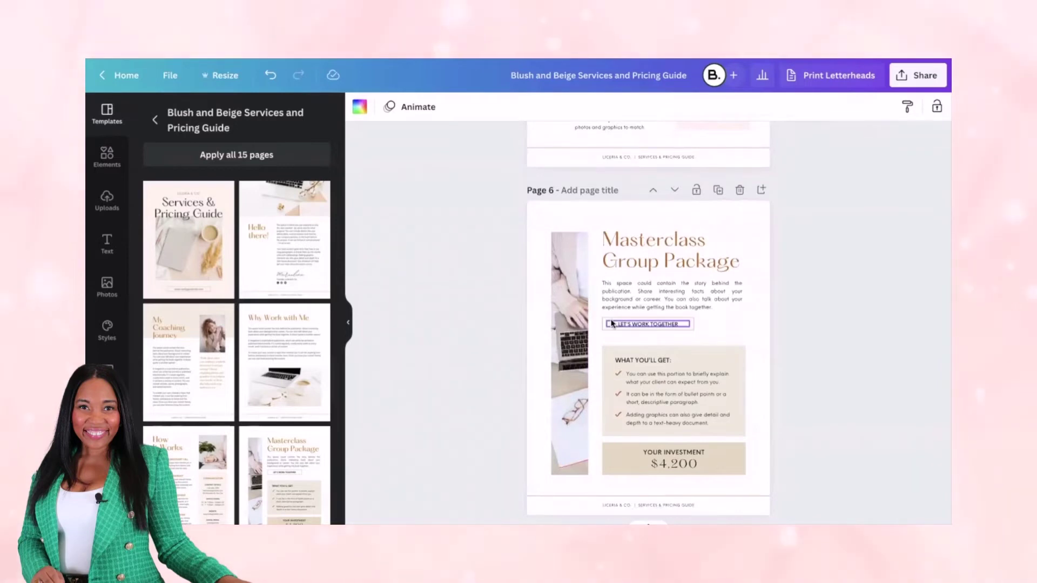
Step: Link the "Let's Work Together" box on page 6 to the website's contact page, courses.brittanydarrington.com/contact
{"action": "left_click", "coordinate": [610, 321]}
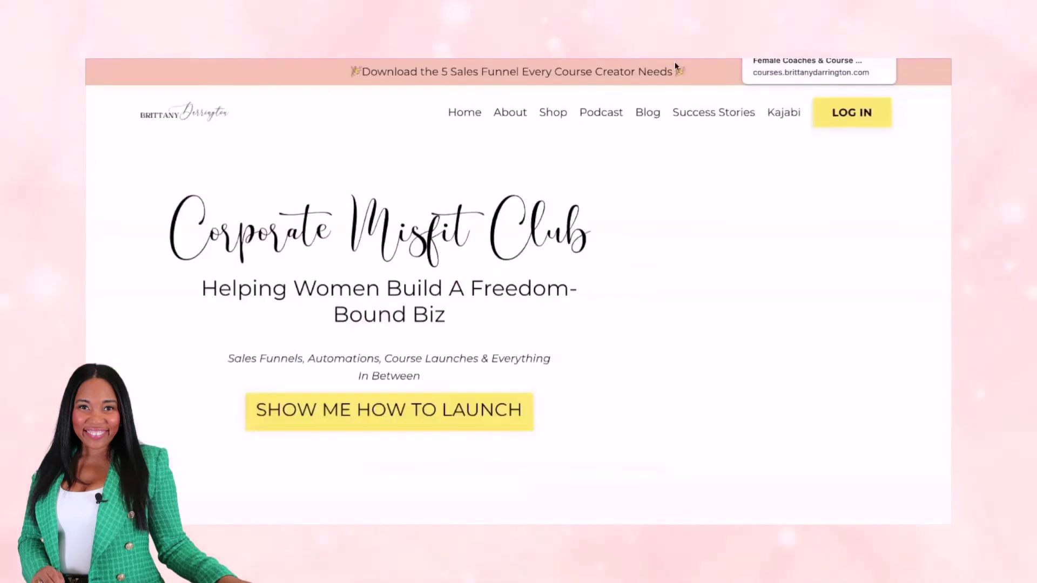
{"action": "scroll", "coordinate": [803, 175], "scroll_direction": "down", "scroll_amount": 20}
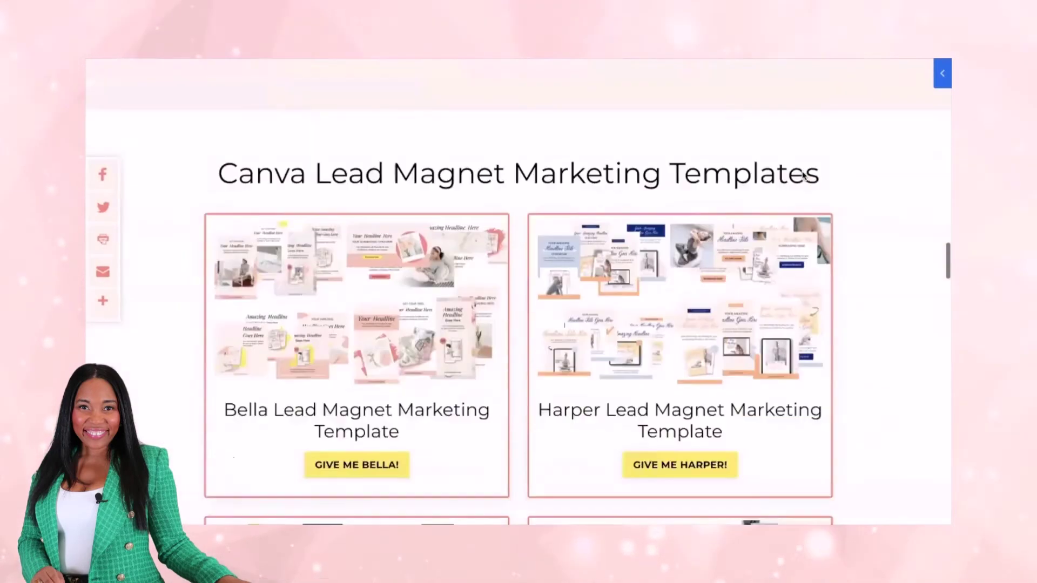
{"action": "scroll", "coordinate": [803, 174], "scroll_direction": "down", "scroll_amount": 10}
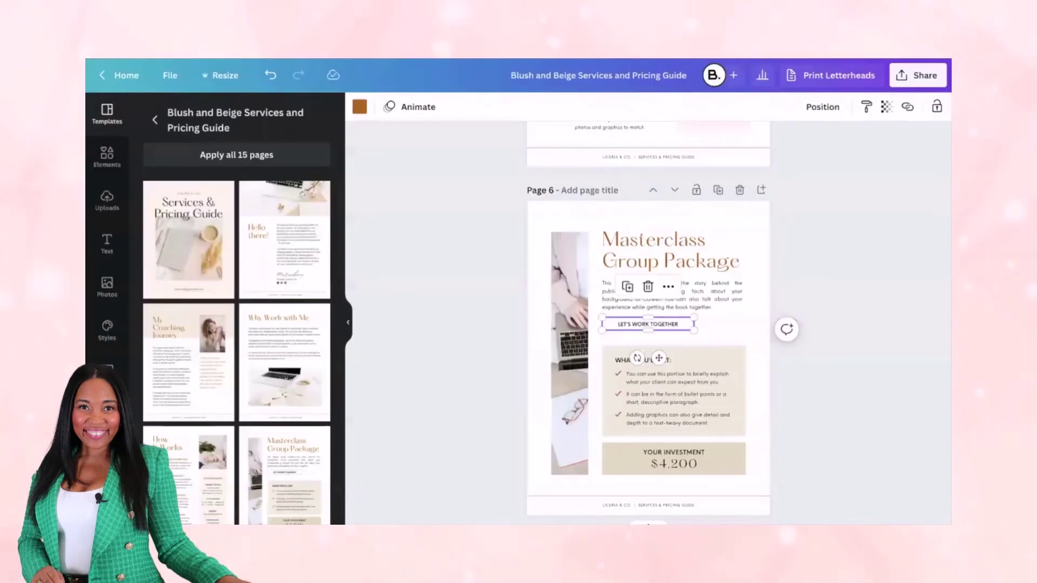
{"action": "left_click", "coordinate": [907, 106]}
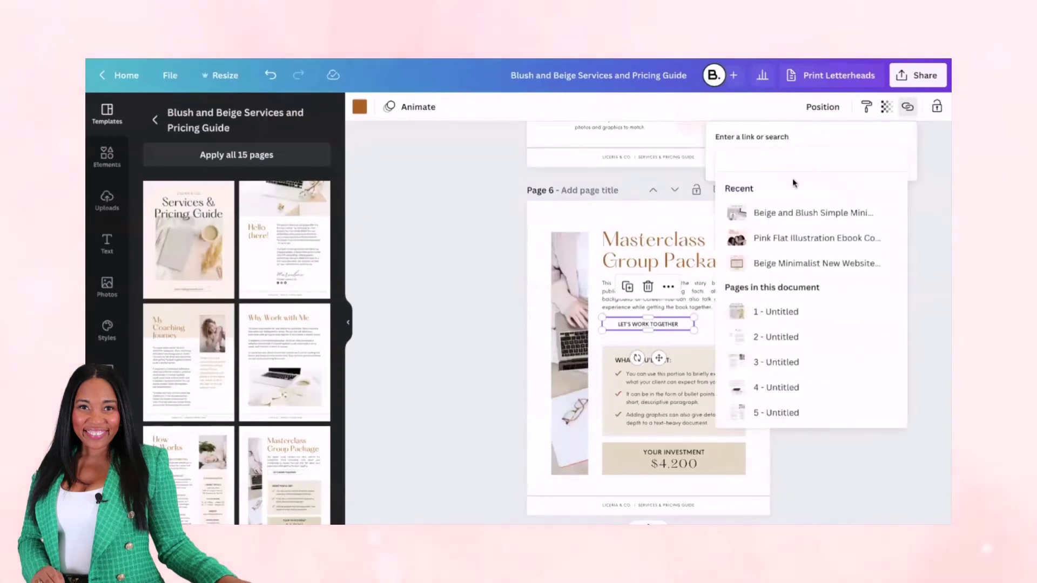
{"action": "key", "text": "ctrl+v"}
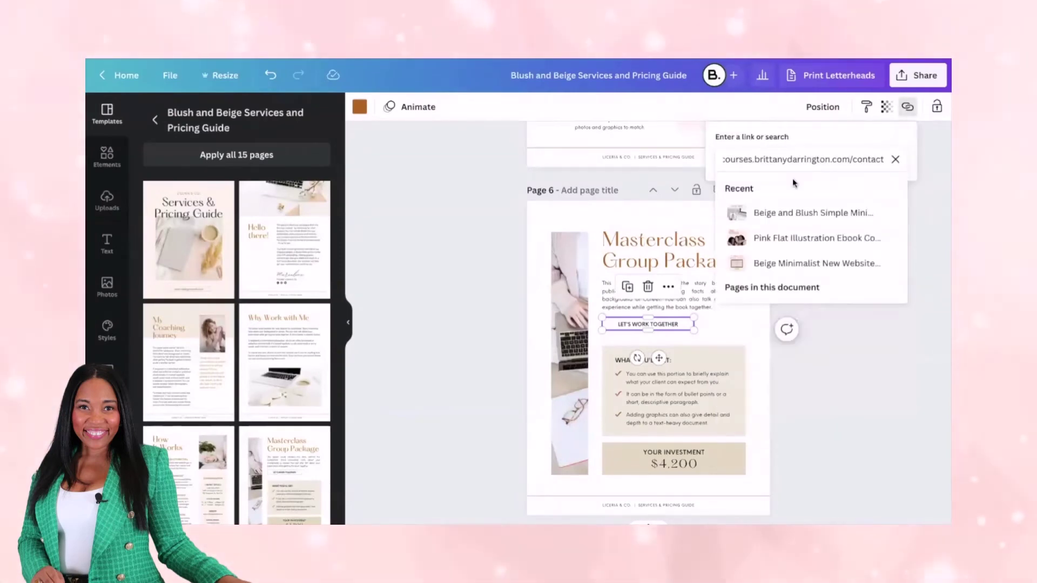
{"action": "key", "text": "Return"}
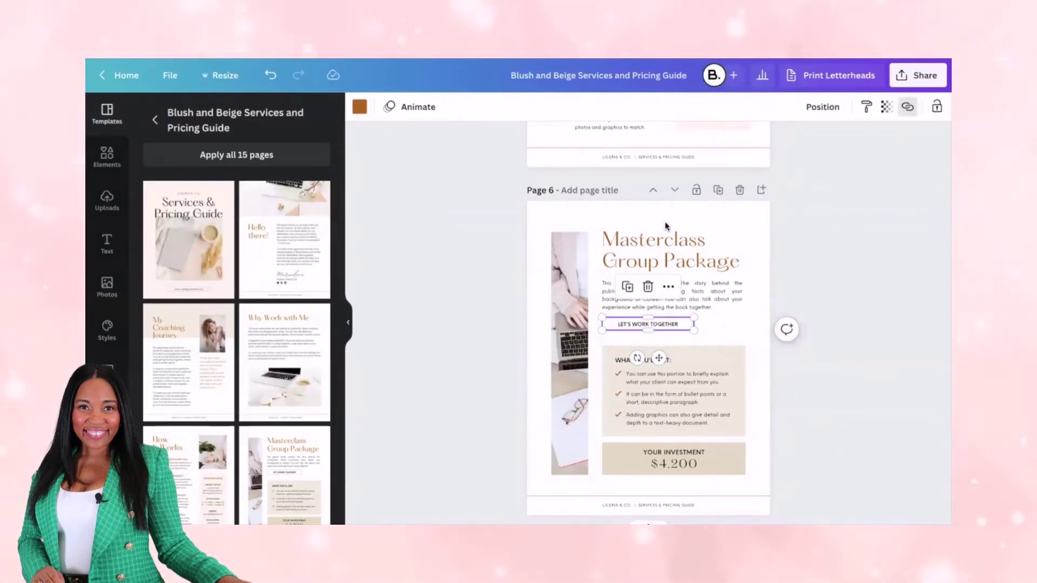
Step: Return to page 1 and present the design full screen to check the linked boxes
{"action": "scroll", "coordinate": [665, 226], "scroll_direction": "up", "scroll_amount": 20}
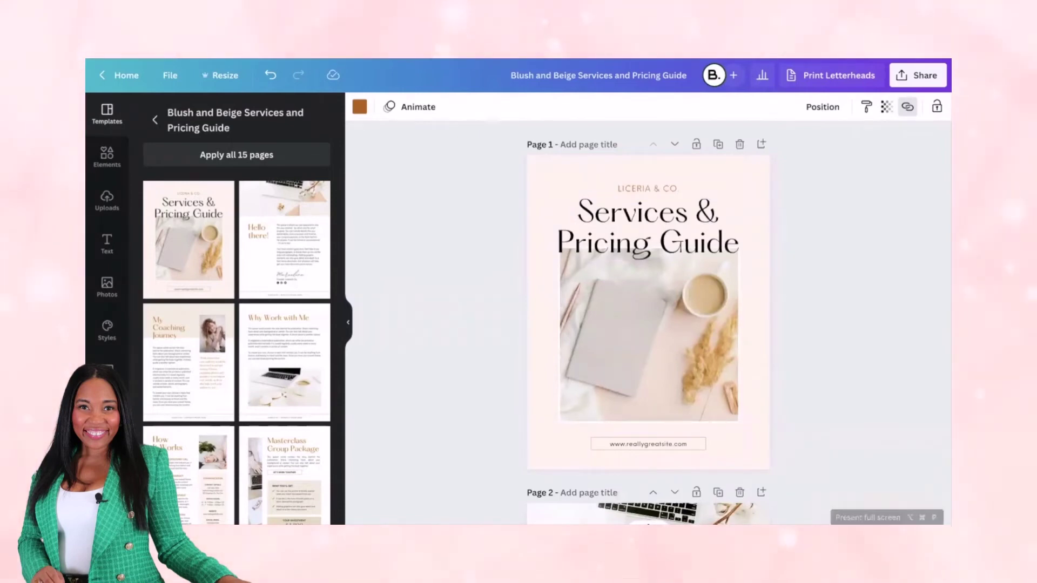
{"action": "key", "text": "alt+super+p"}
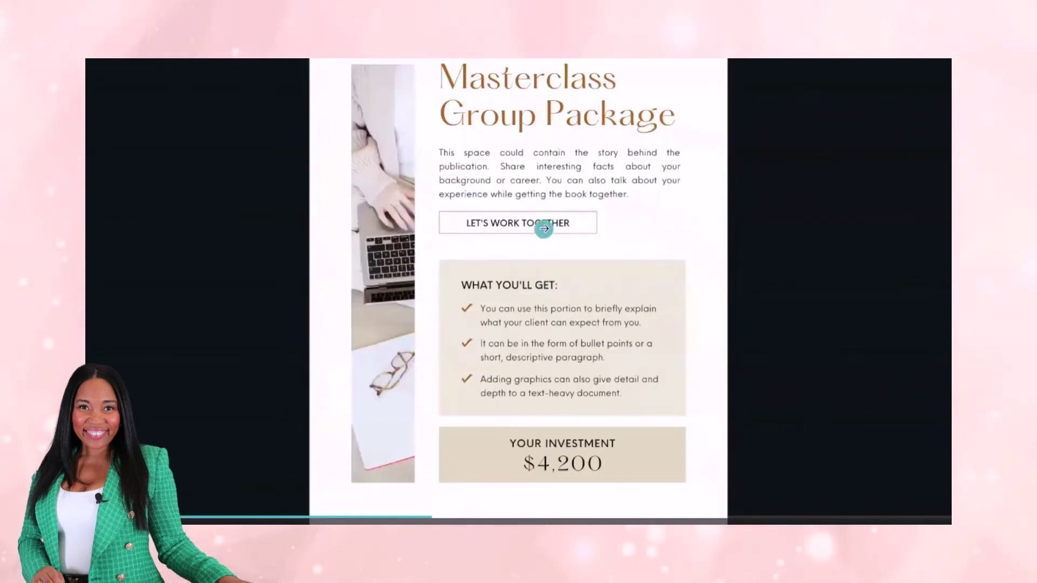
Step: Test the link on the "Let's Work Together" box on page 6, and exit the full-screen presentation
{"action": "left_click", "coordinate": [535, 223]}
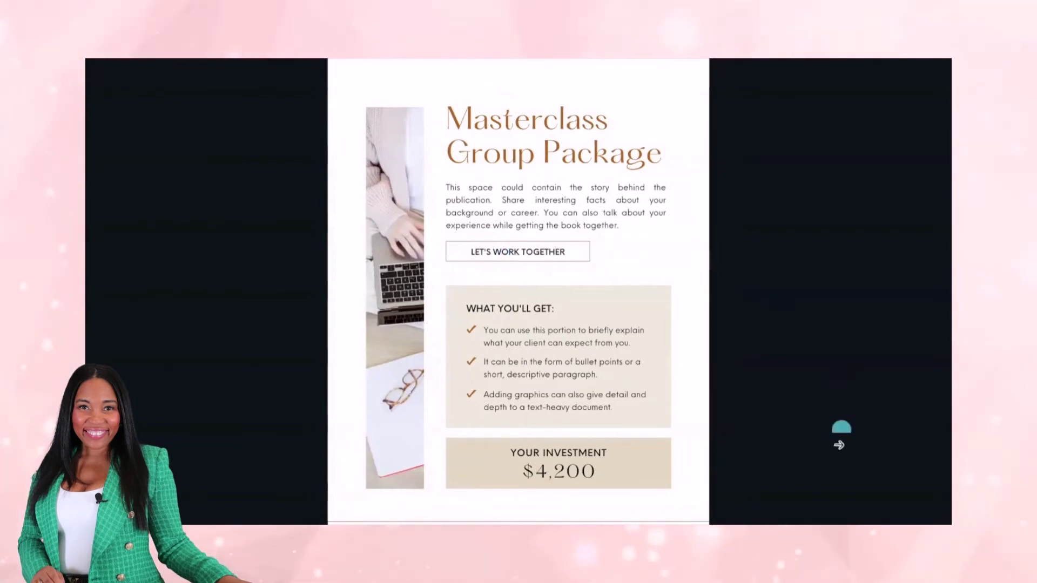
{"action": "left_click", "coordinate": [922, 480]}
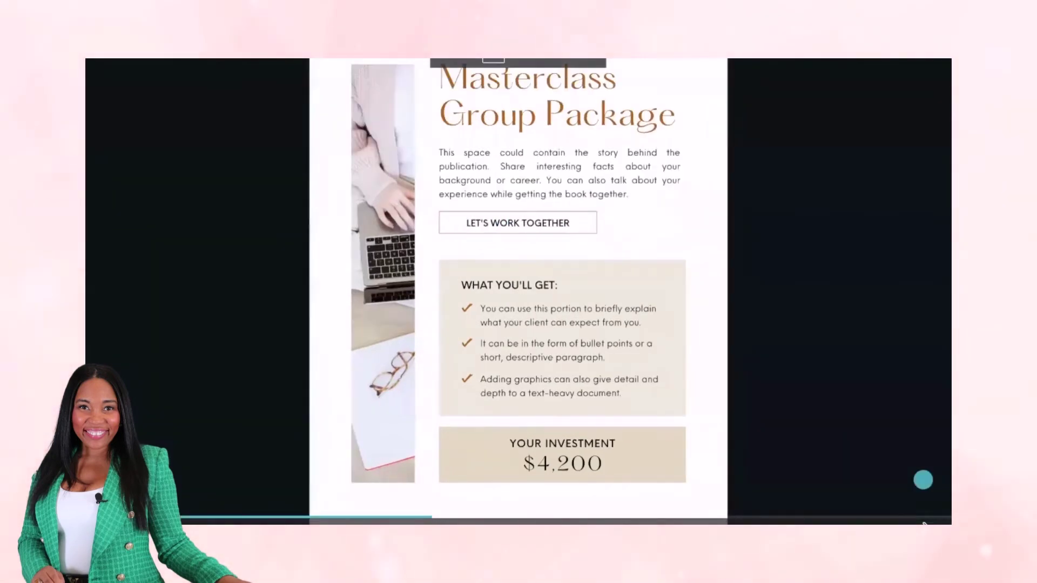
{"action": "key", "text": "Escape"}
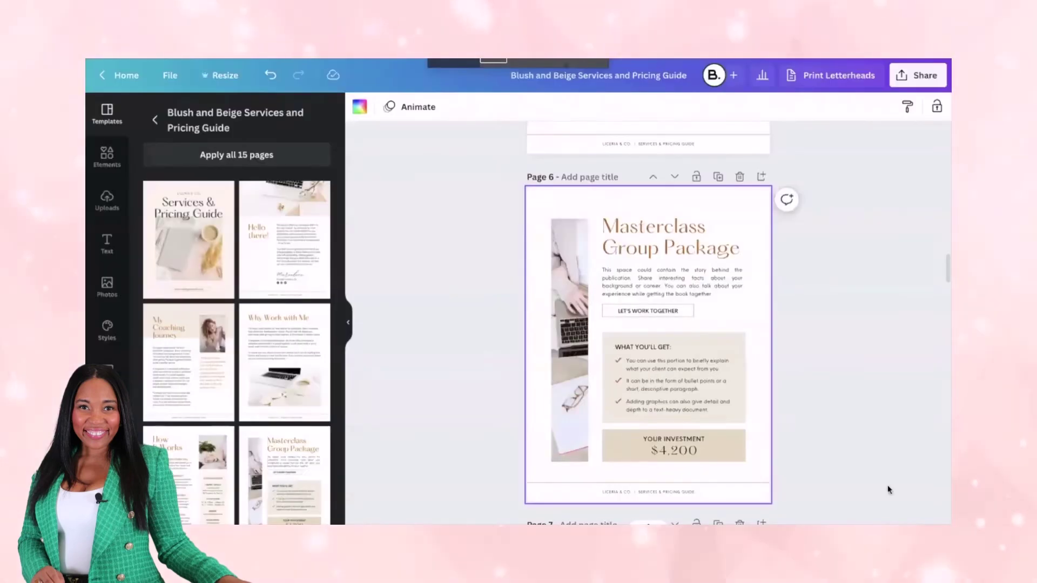
Step: Examine the link settings of the "Let's Work Together" text and its surrounding box on page 6, without entering a link
{"action": "left_click", "coordinate": [659, 309]}
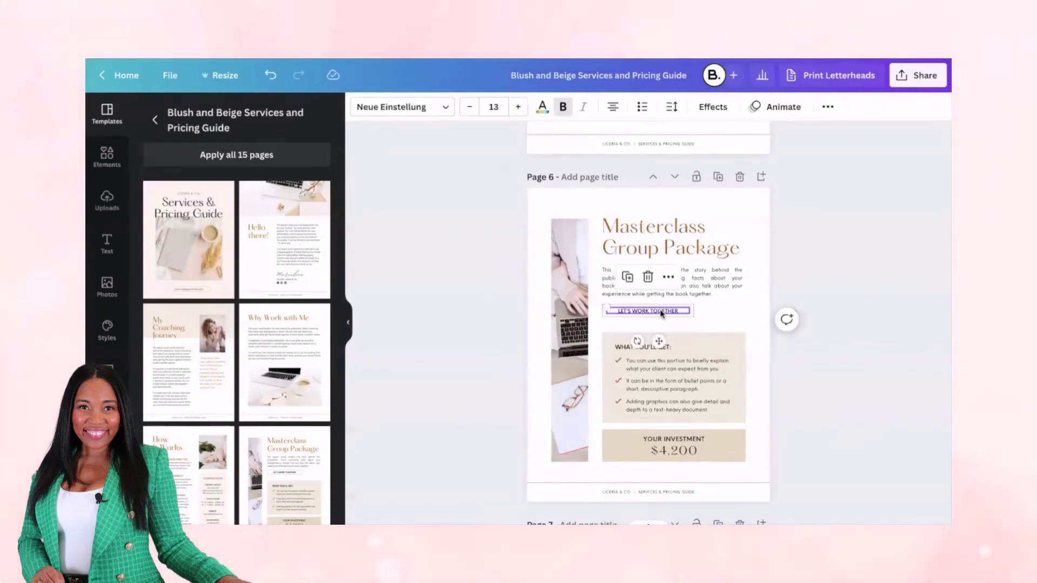
{"action": "left_click", "coordinate": [827, 106]}
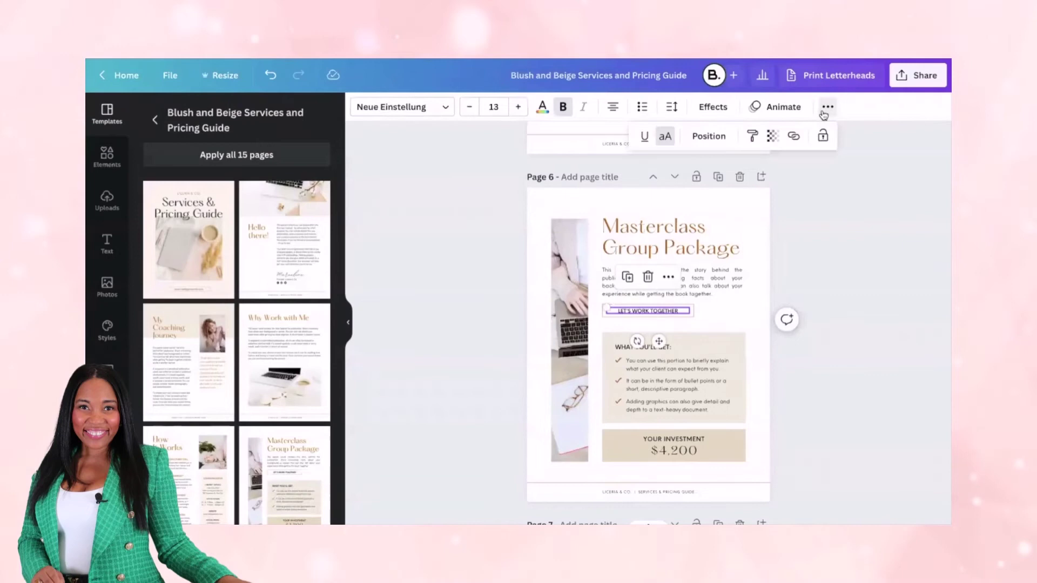
{"action": "left_click", "coordinate": [793, 136]}
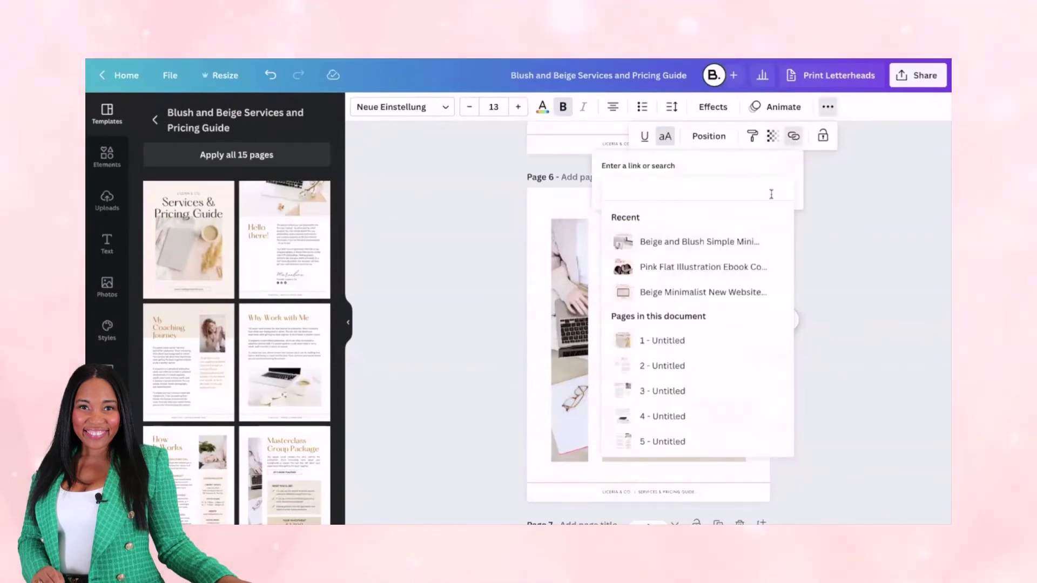
{"action": "left_click", "coordinate": [869, 199]}
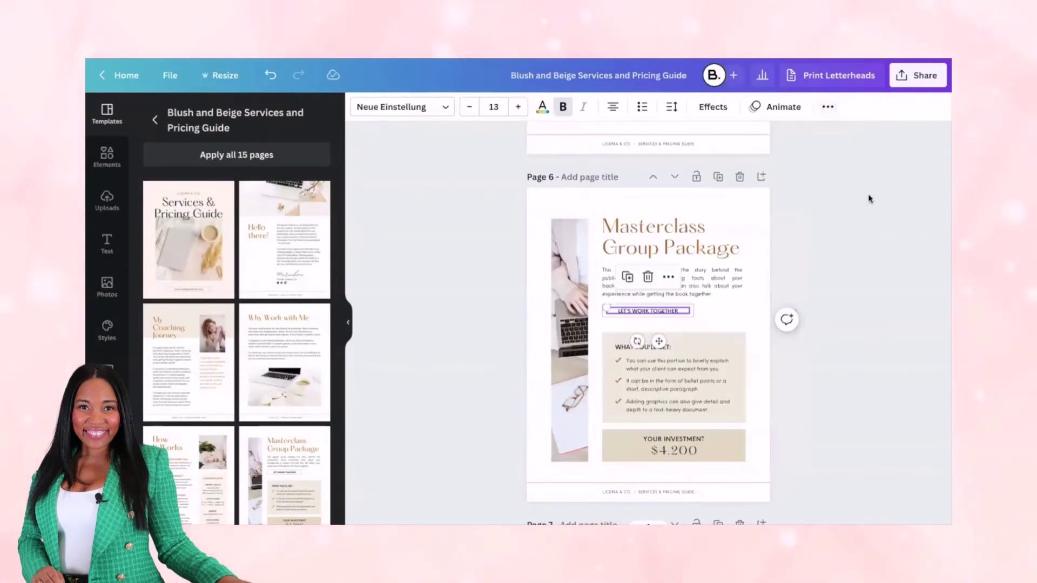
{"action": "left_click", "coordinate": [656, 303]}
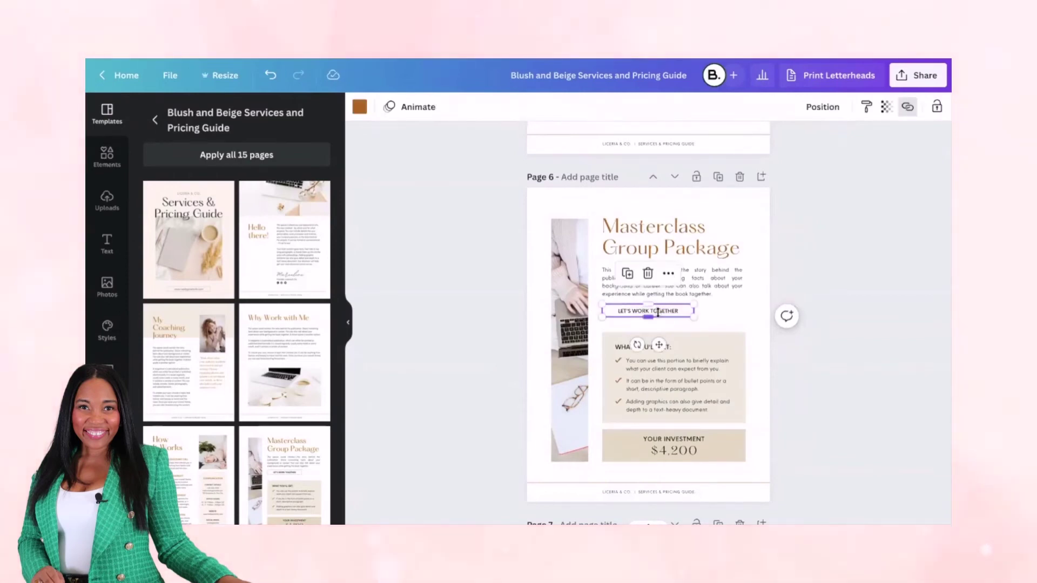
{"action": "left_click", "coordinate": [658, 313]}
{"action": "left_click", "coordinate": [828, 106]}
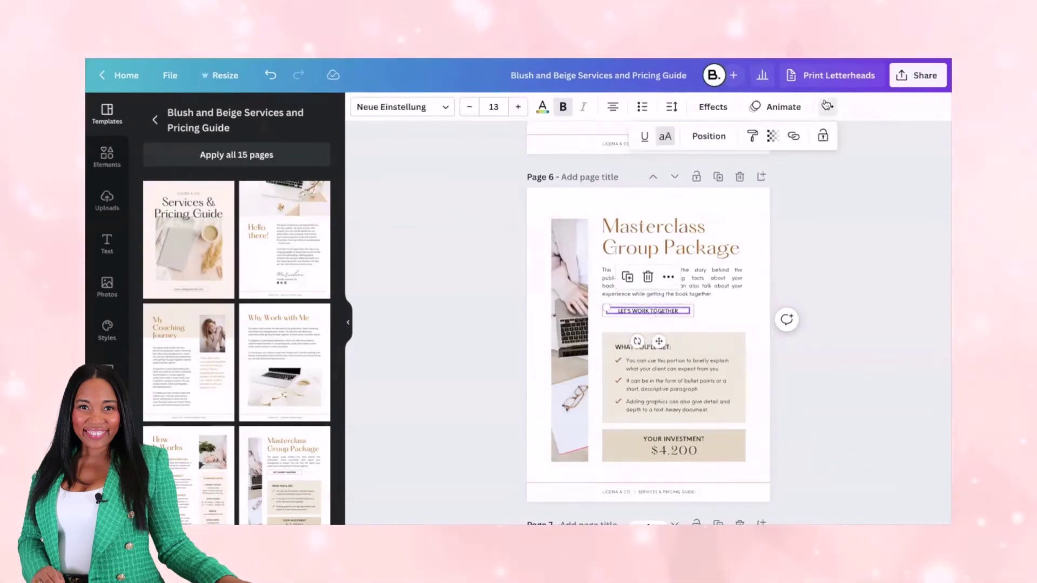
{"action": "left_click", "coordinate": [796, 135]}
{"action": "left_click", "coordinate": [737, 238]}
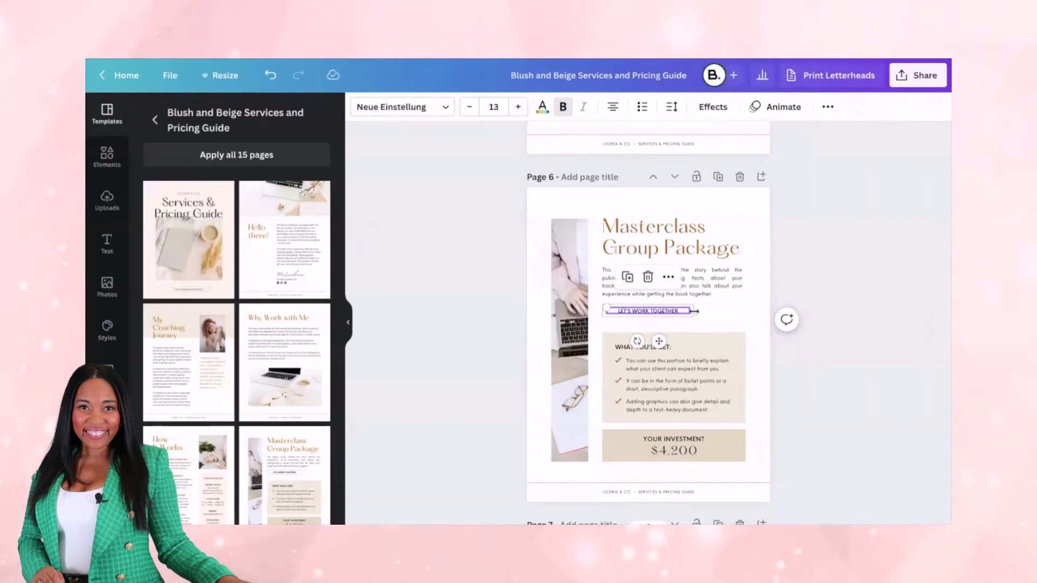
Step: Return to page 1 and open the download settings for the pricing guide
{"action": "scroll", "coordinate": [696, 319], "scroll_direction": "up", "scroll_amount": 15}
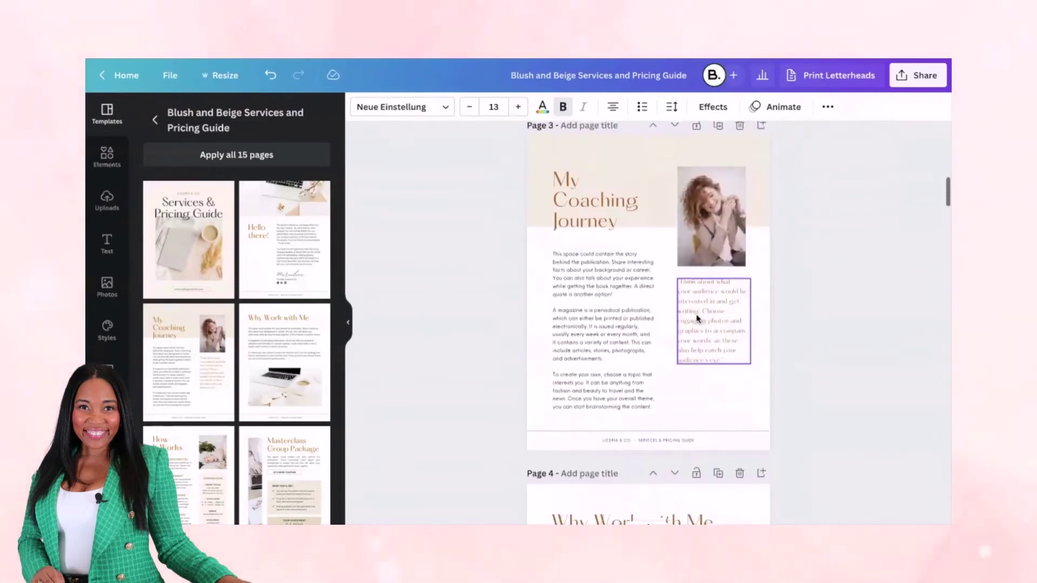
{"action": "scroll", "coordinate": [697, 318], "scroll_direction": "up", "scroll_amount": 10}
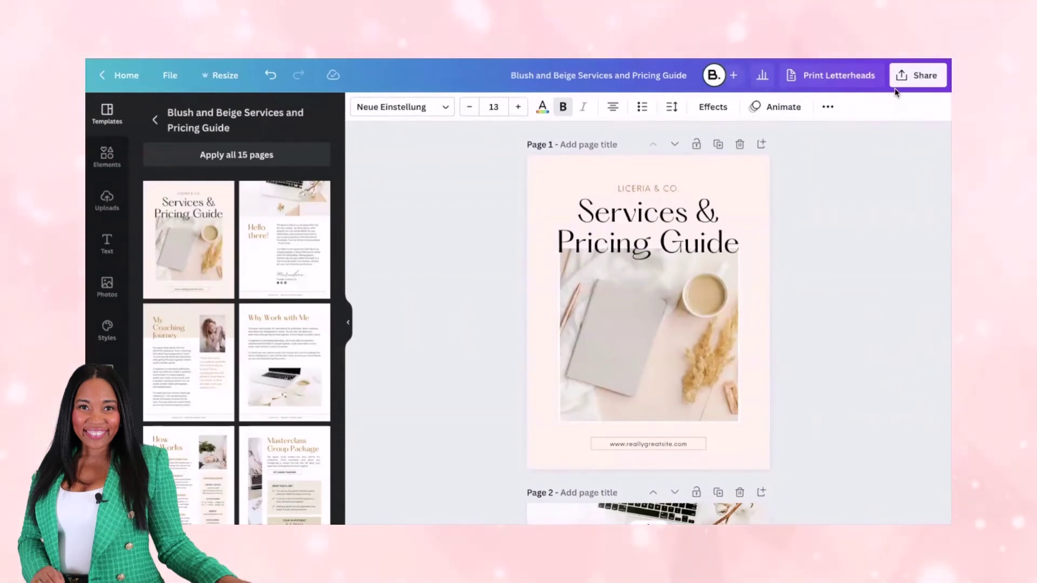
{"action": "left_click", "coordinate": [917, 78]}
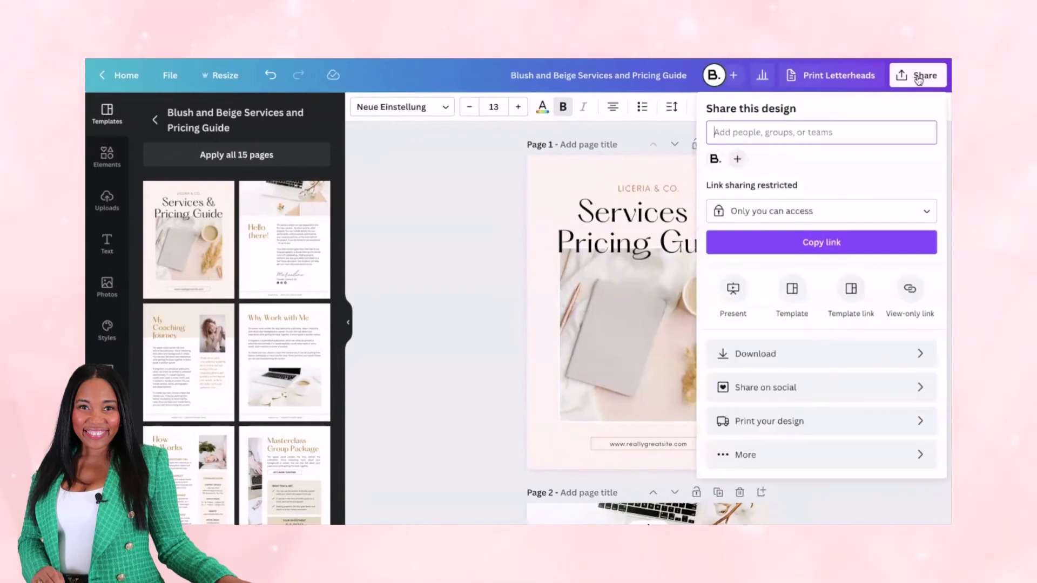
{"action": "left_click", "coordinate": [743, 354]}
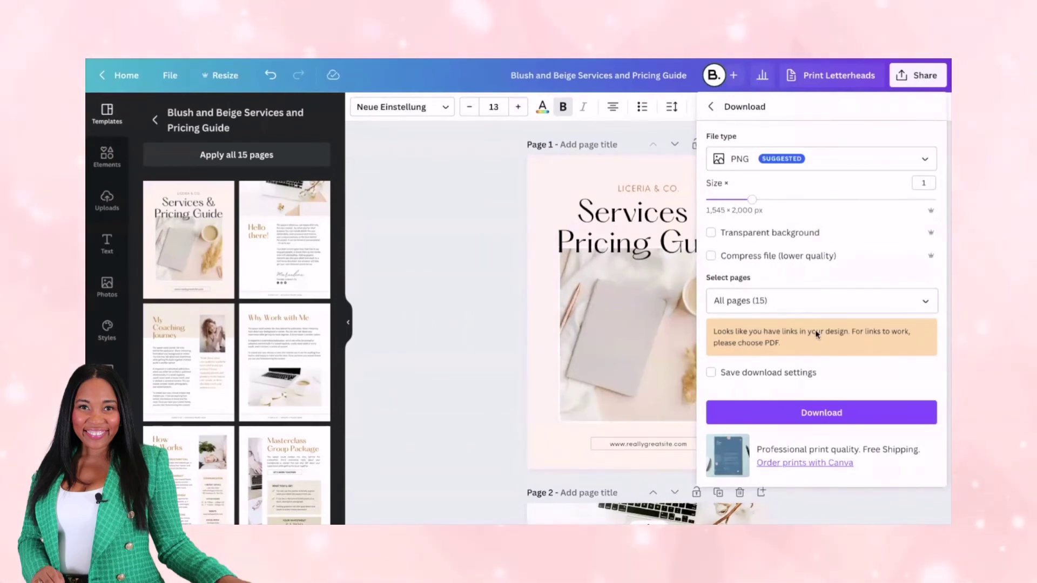
Step: Review the page selection and the available download file types, including PDF Standard and PDF Print, leaving the settings as they are
{"action": "left_click", "coordinate": [799, 301]}
{"action": "left_click", "coordinate": [790, 282]}
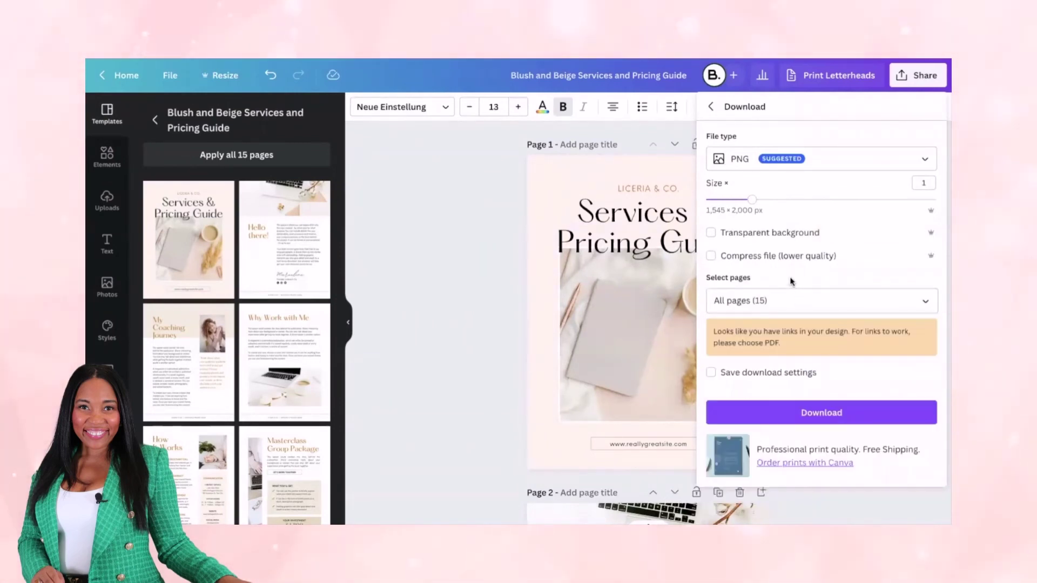
{"action": "left_click", "coordinate": [740, 162]}
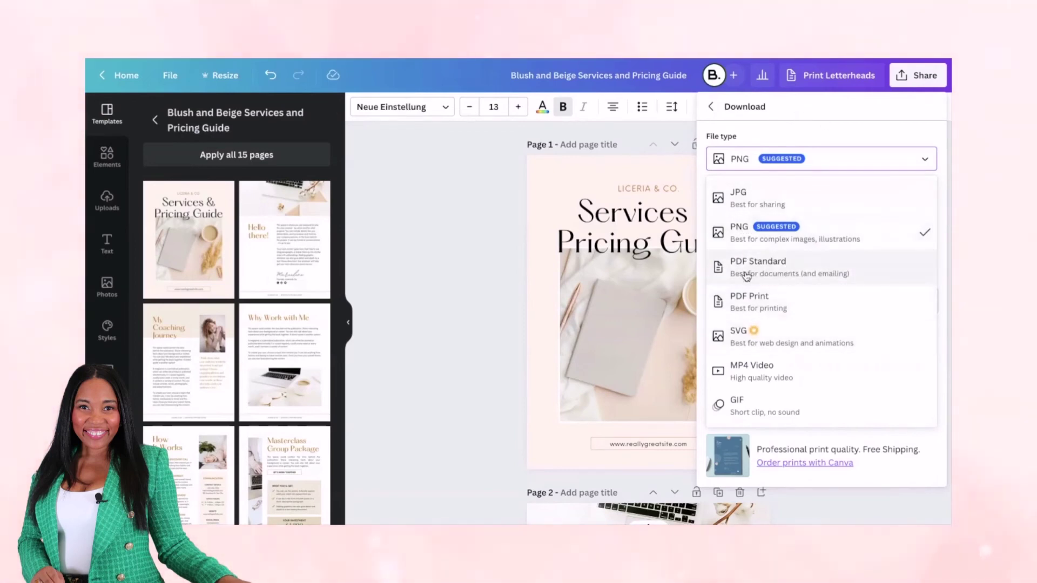
{"action": "left_click", "coordinate": [840, 132]}
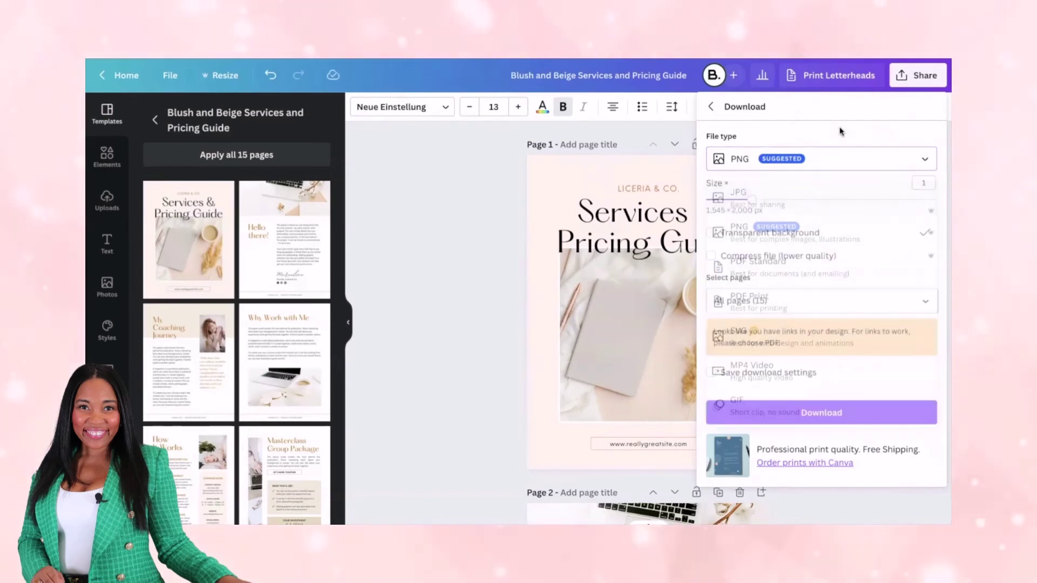